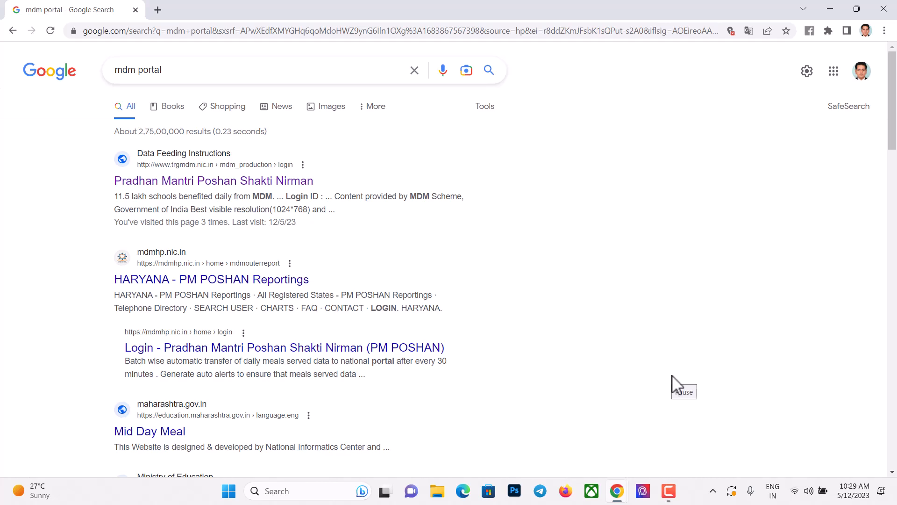
Open the Pradhan Mantri Poshan Shakti Nirman portal and log in with the saved login ID and password plus the captcha word.
{"action": "left_click", "coordinate": [173, 186]}
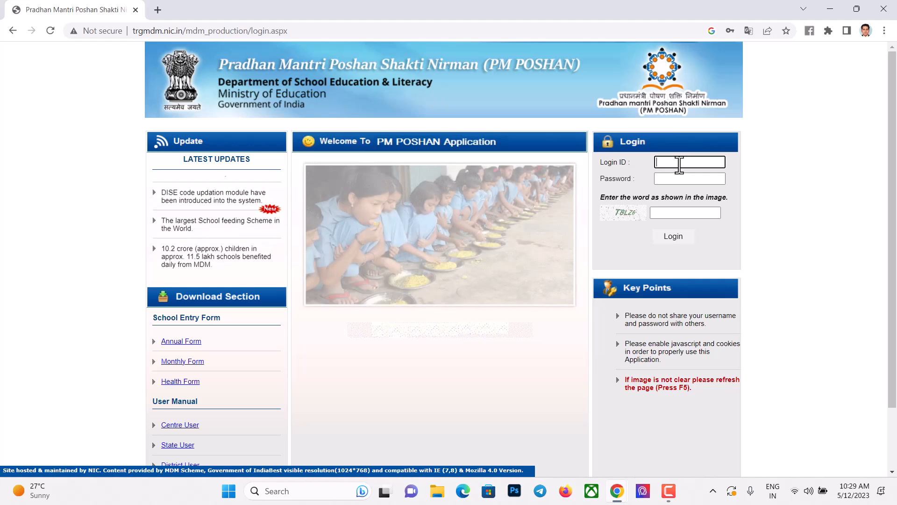
{"action": "left_click", "coordinate": [679, 164]}
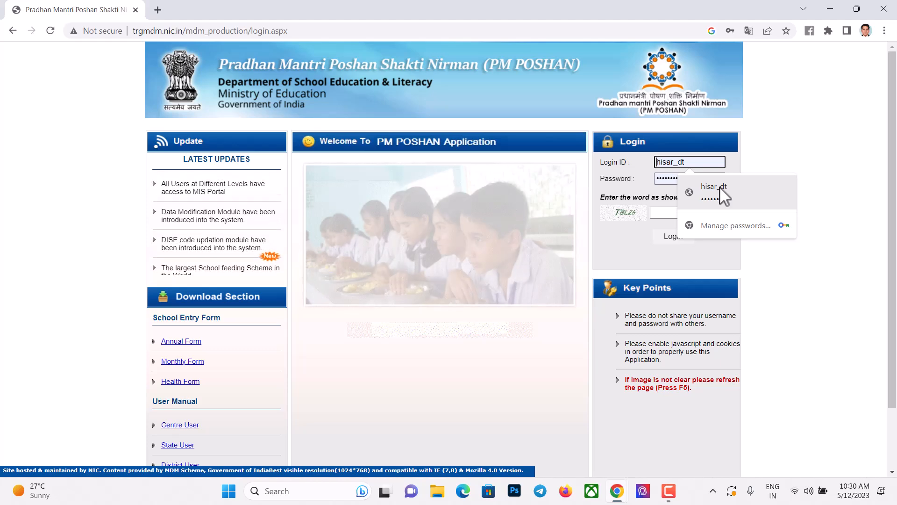
{"action": "left_click", "coordinate": [719, 186]}
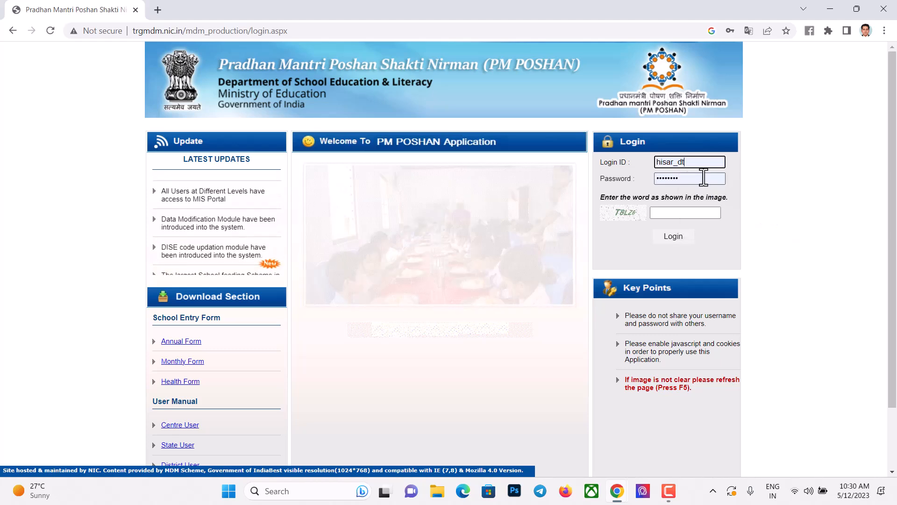
{"action": "mouse_move", "coordinate": [632, 215]}
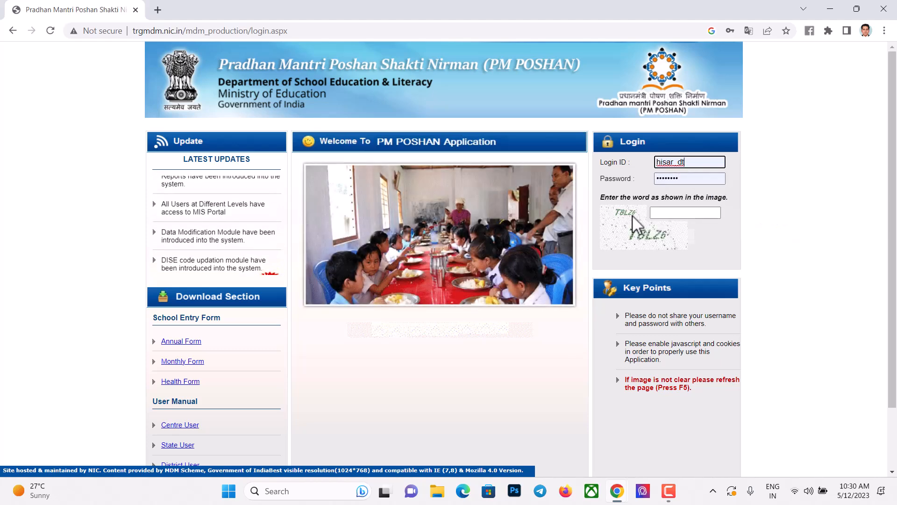
{"action": "left_click", "coordinate": [656, 213]}
{"action": "type", "text": "T8LZ6"}
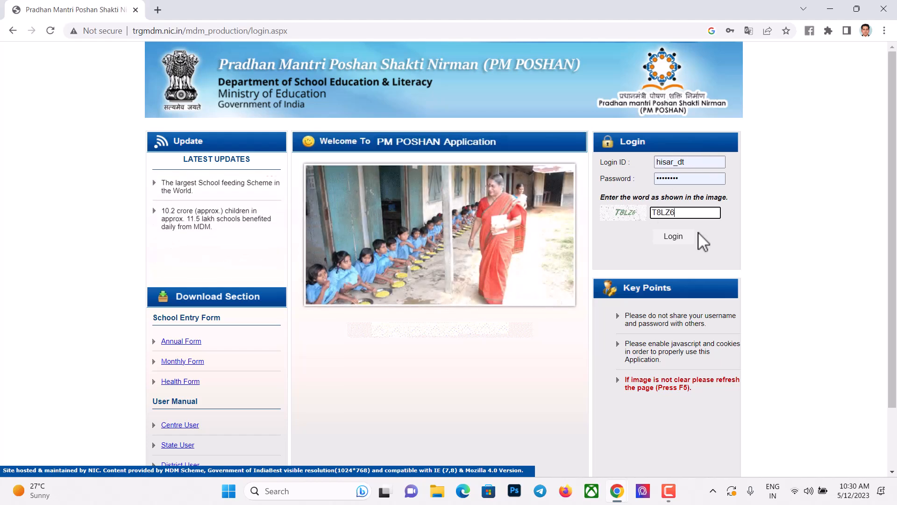
{"action": "left_click", "coordinate": [672, 237]}
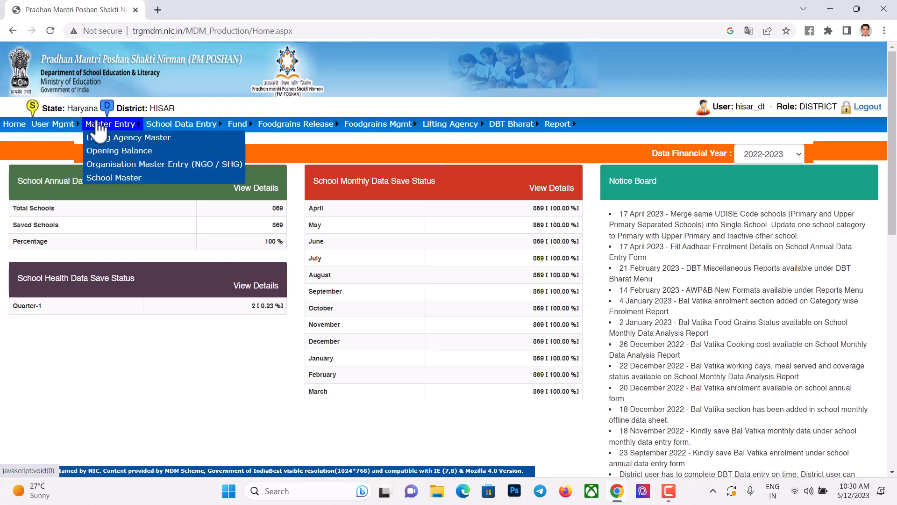
Search School Monthly Data Entry for schools matching "rawat" in block HISAR-I for financial year 2023-2024.
{"action": "mouse_move", "coordinate": [167, 125]}
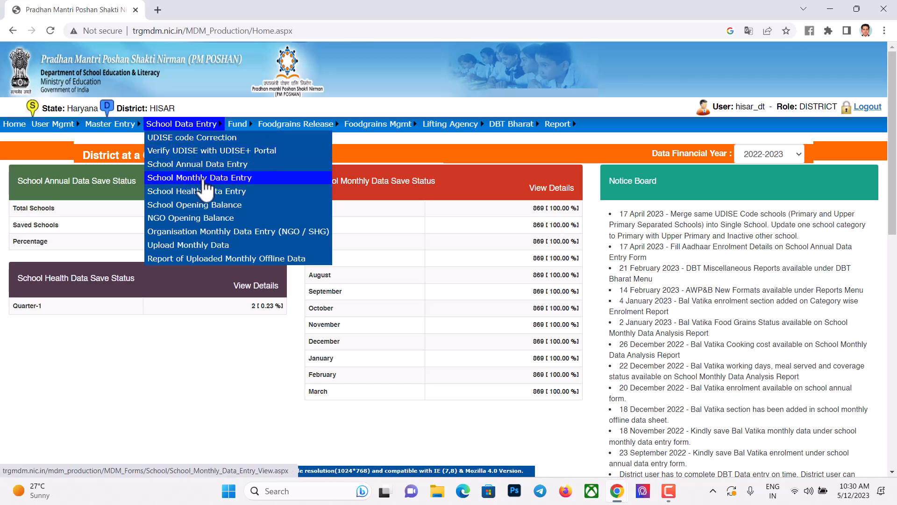
{"action": "left_click", "coordinate": [233, 185]}
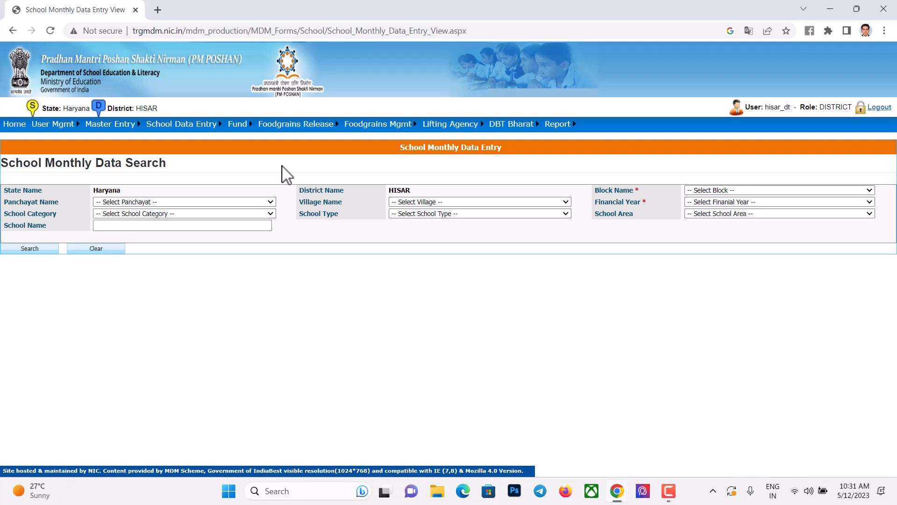
{"action": "left_click", "coordinate": [725, 192]}
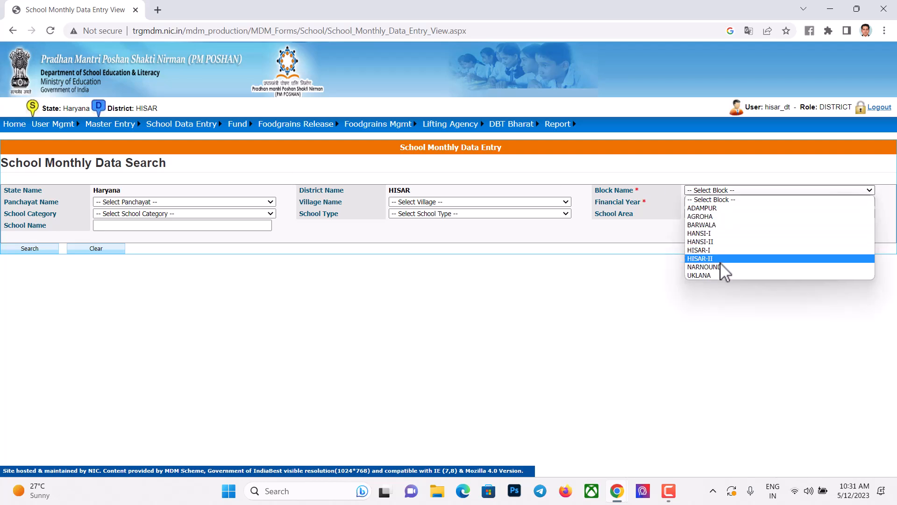
{"action": "left_click", "coordinate": [722, 251]}
{"action": "left_click", "coordinate": [713, 203]}
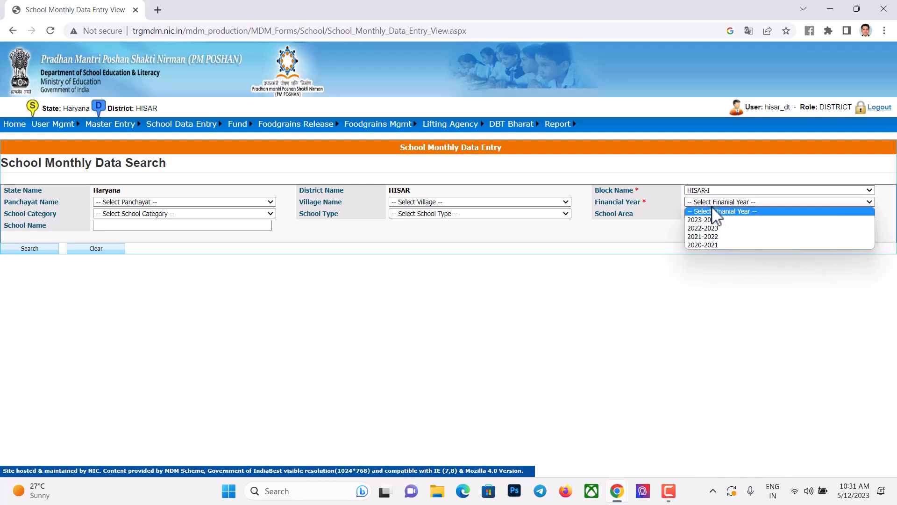
{"action": "left_click", "coordinate": [720, 220]}
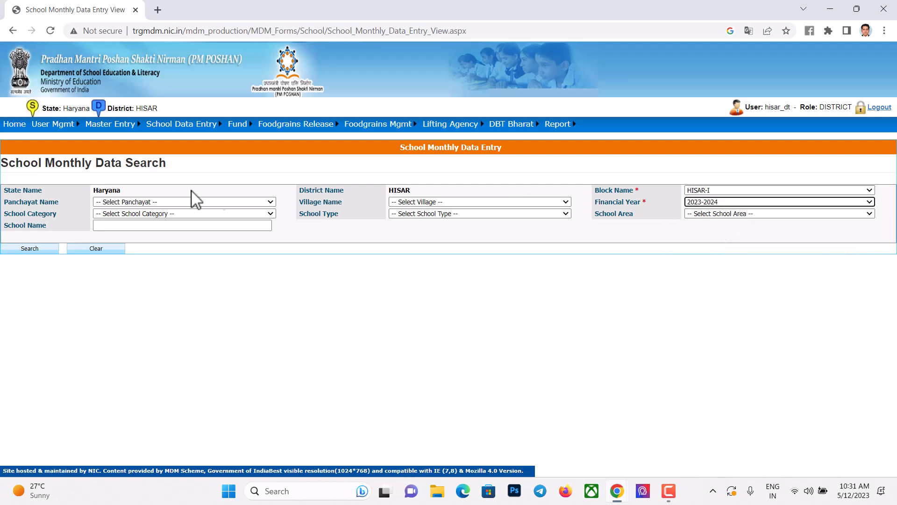
{"action": "left_click", "coordinate": [127, 225]}
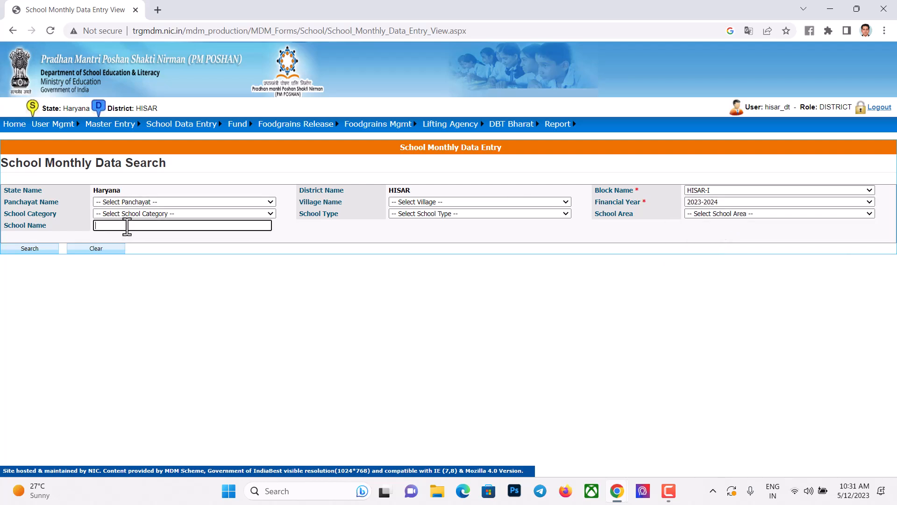
{"action": "type", "text": "rawat"}
{"action": "key", "text": "Return"}
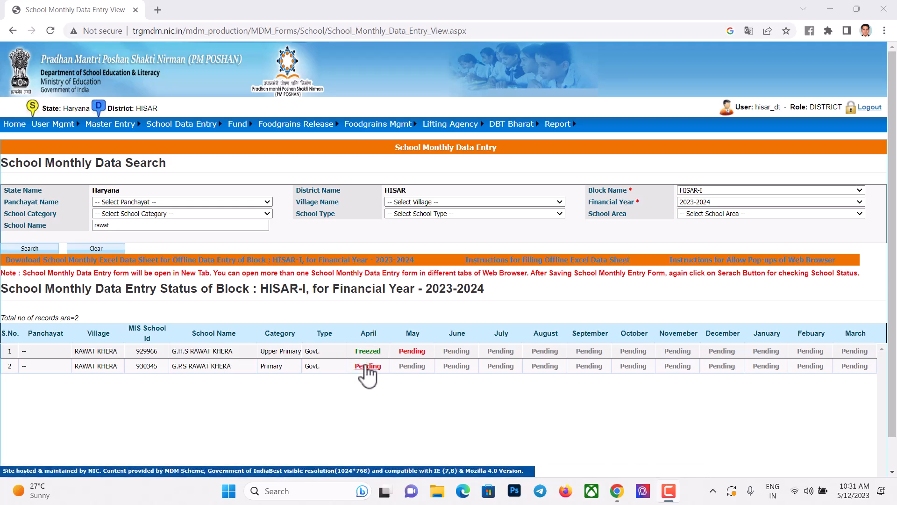
Open the pending April monthly data form of G.P.S RAWAT KHERA and dismiss the translation prompt.
{"action": "left_click", "coordinate": [367, 367]}
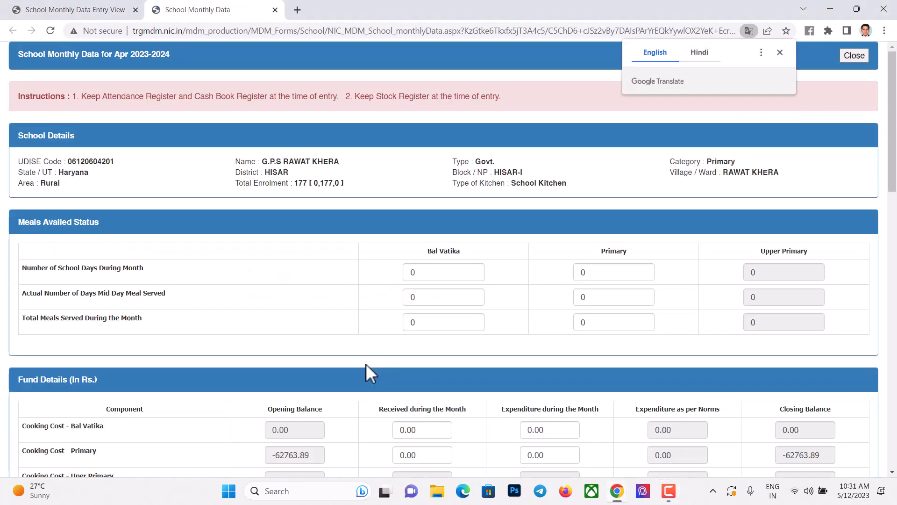
{"action": "left_click", "coordinate": [780, 53]}
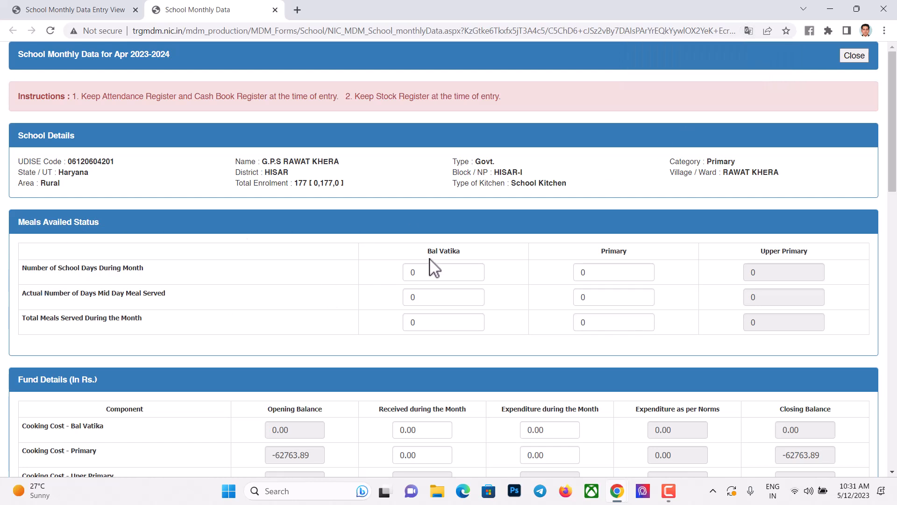
For Primary in Meals Availed Status, enter 20 school days, 20 days mid day meal served and 2470 total meals served.
{"action": "scroll", "coordinate": [433, 268], "scroll_direction": "down", "scroll_amount": 1}
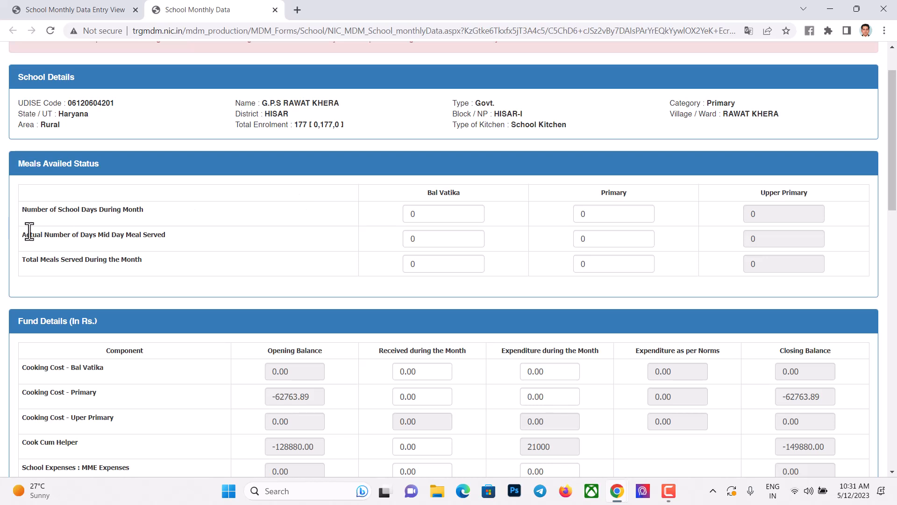
{"action": "left_click", "coordinate": [590, 215]}
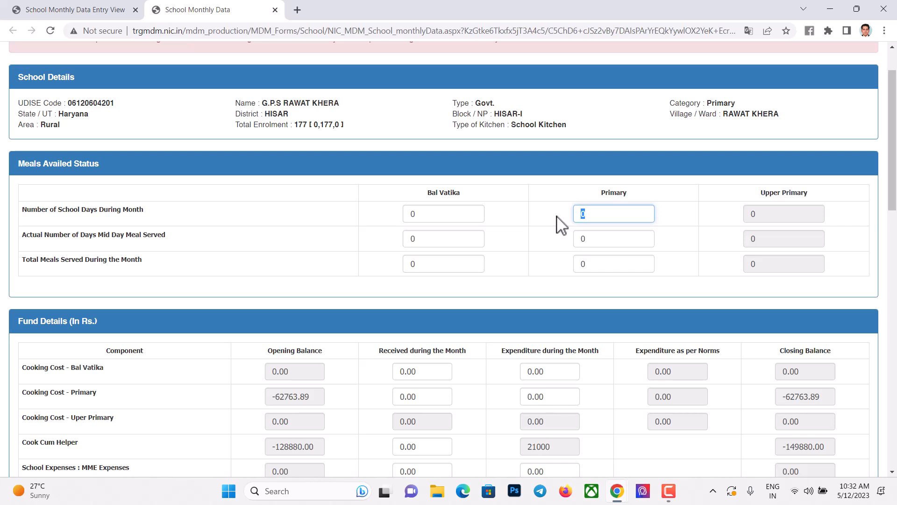
{"action": "type", "text": "2"}
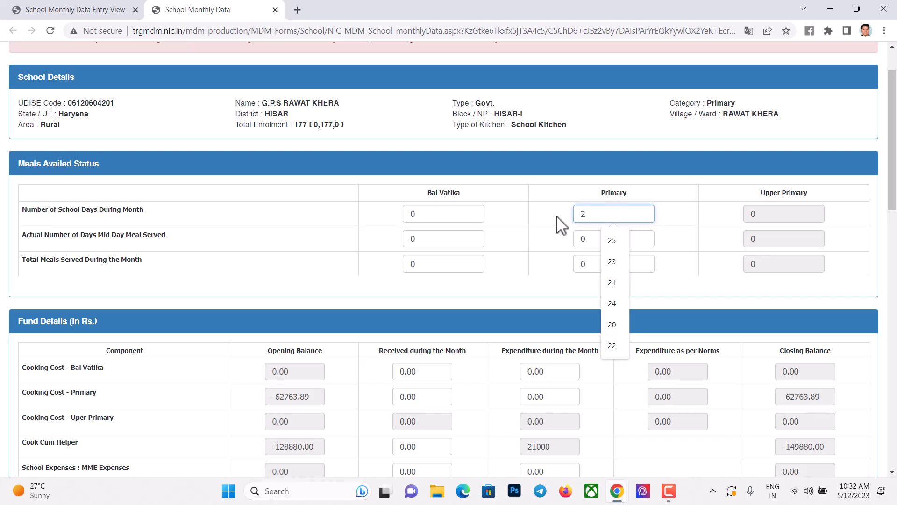
{"action": "type", "text": "0"}
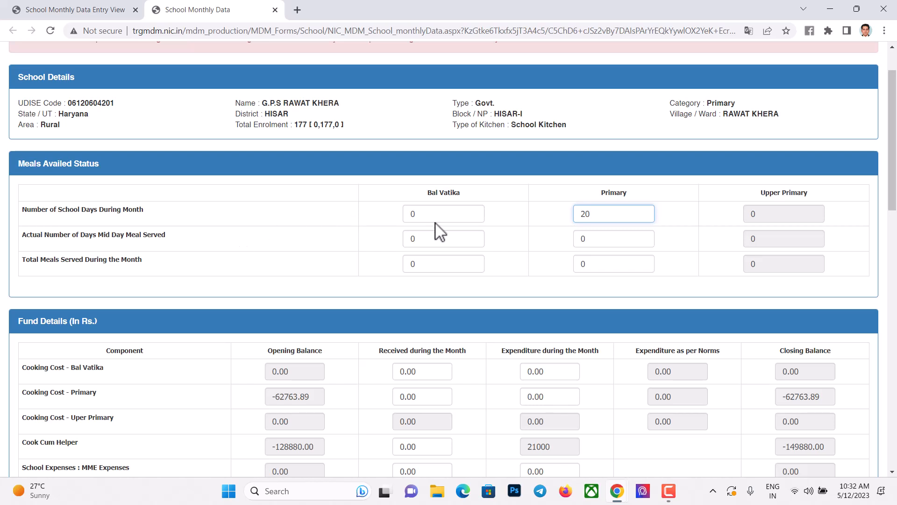
{"action": "left_click", "coordinate": [599, 239]}
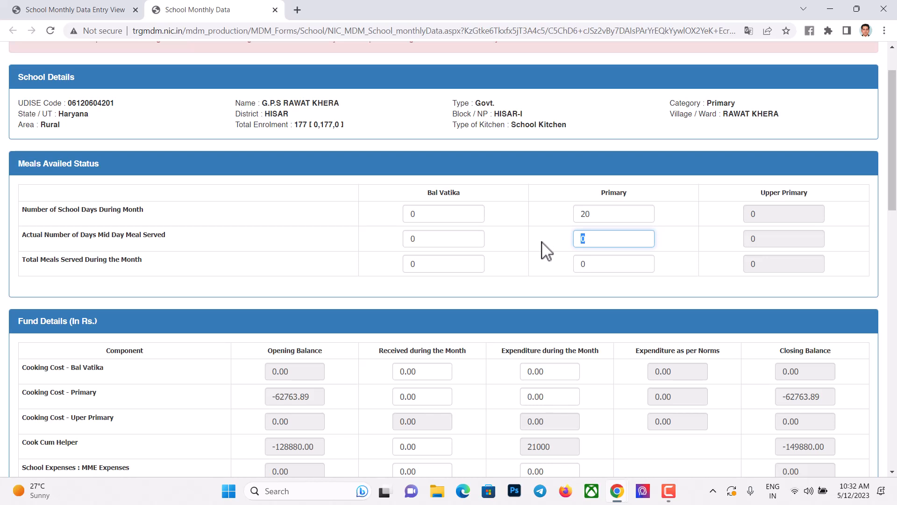
{"action": "type", "text": "20"}
{"action": "left_click", "coordinate": [597, 267]}
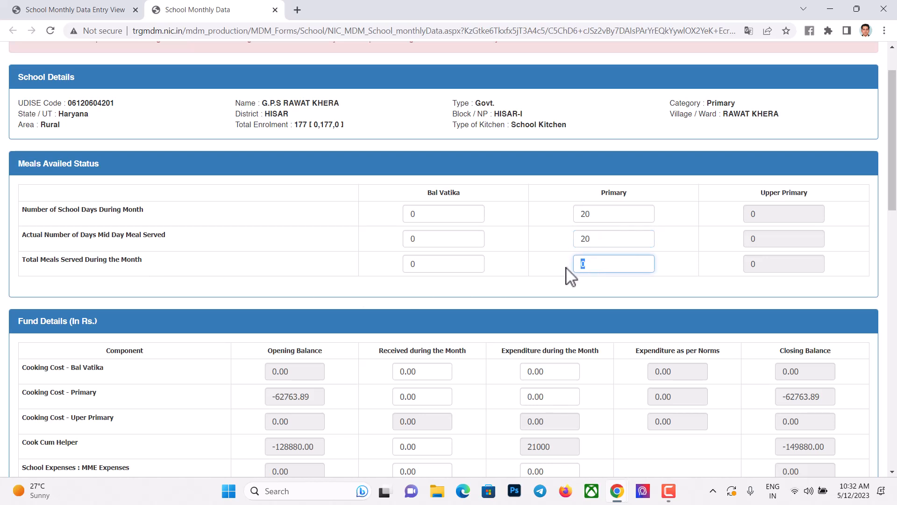
{"action": "type", "text": "2470"}
In Fund Details, set Cooking Cost - Primary to 51126.25 received and 13378 expenditure during the month.
{"action": "scroll", "coordinate": [567, 276], "scroll_direction": "down", "scroll_amount": 1}
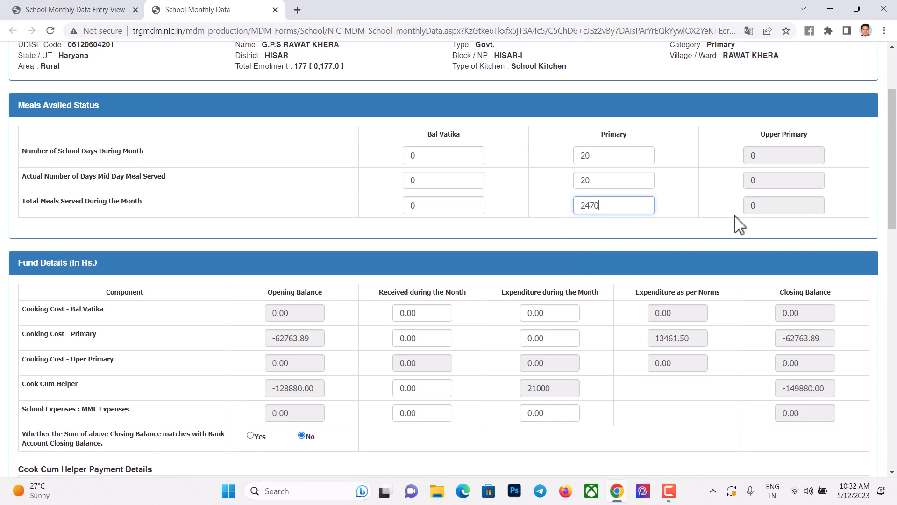
{"action": "scroll", "coordinate": [739, 225], "scroll_direction": "down", "scroll_amount": 3}
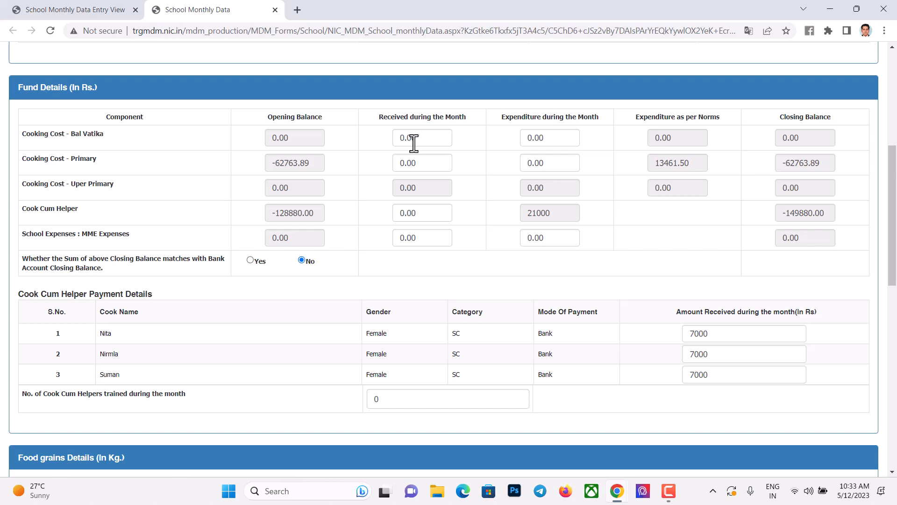
{"action": "scroll", "coordinate": [414, 143], "scroll_direction": "up", "scroll_amount": 6}
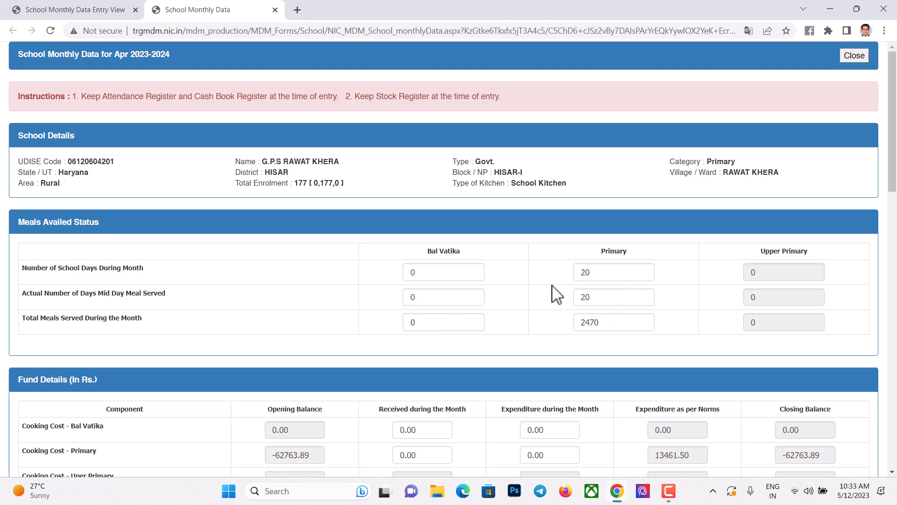
{"action": "scroll", "coordinate": [554, 293], "scroll_direction": "down", "scroll_amount": 5}
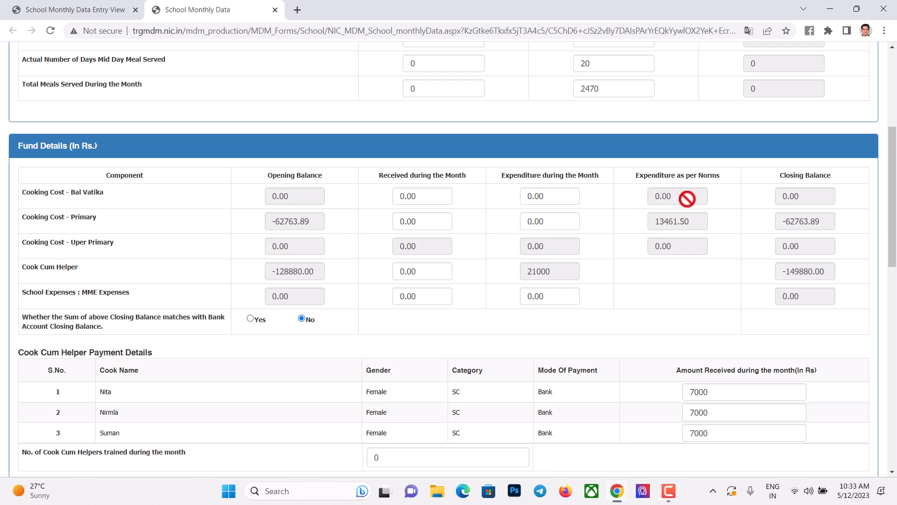
{"action": "left_click_drag", "start_coordinate": [427, 221], "coordinate": [376, 228]}
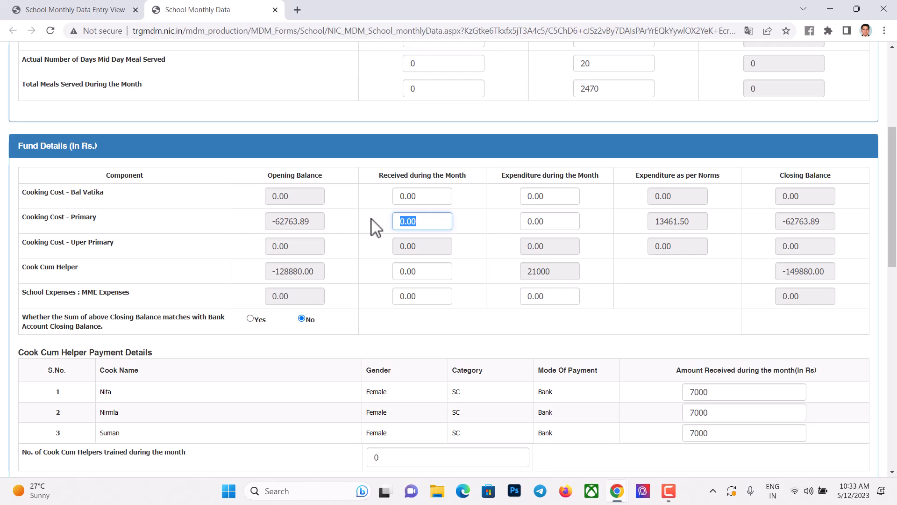
{"action": "type", "text": "51126.25"}
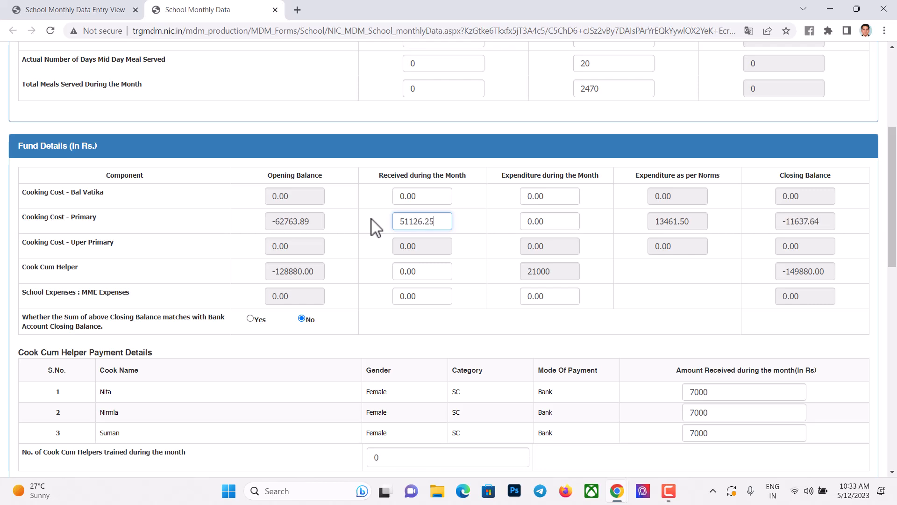
{"action": "left_click", "coordinate": [528, 224]}
{"action": "type", "text": "13378"}
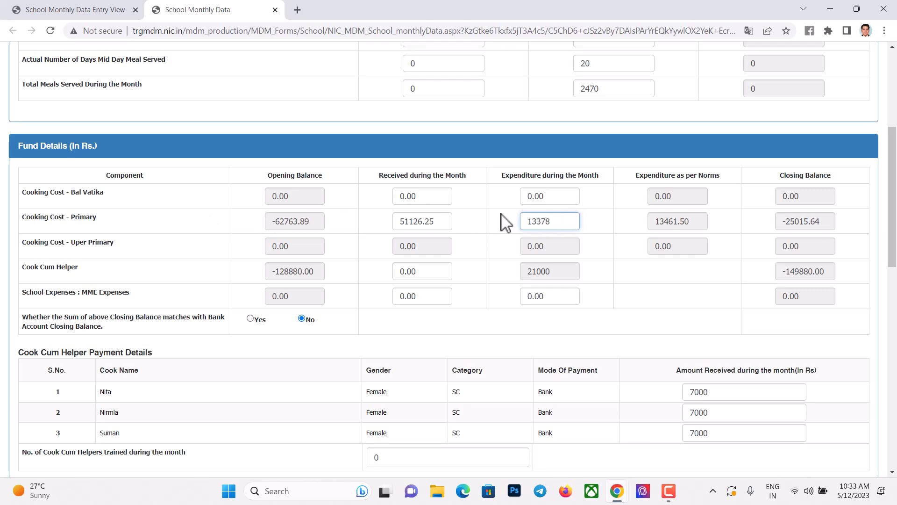
Set the amount received during the month to 0 for all three cooks in Cook Cum Helper Payment Details.
{"action": "scroll", "coordinate": [592, 229], "scroll_direction": "down", "scroll_amount": 1}
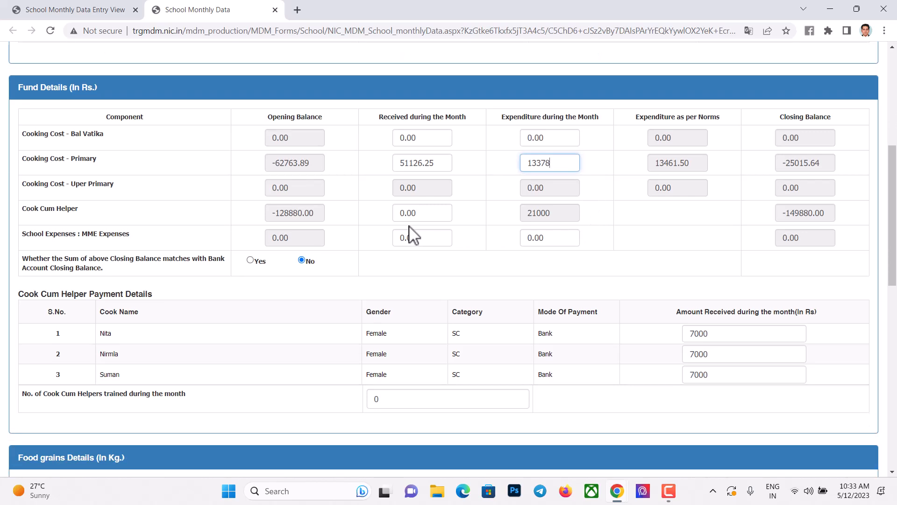
{"action": "left_click", "coordinate": [432, 212]}
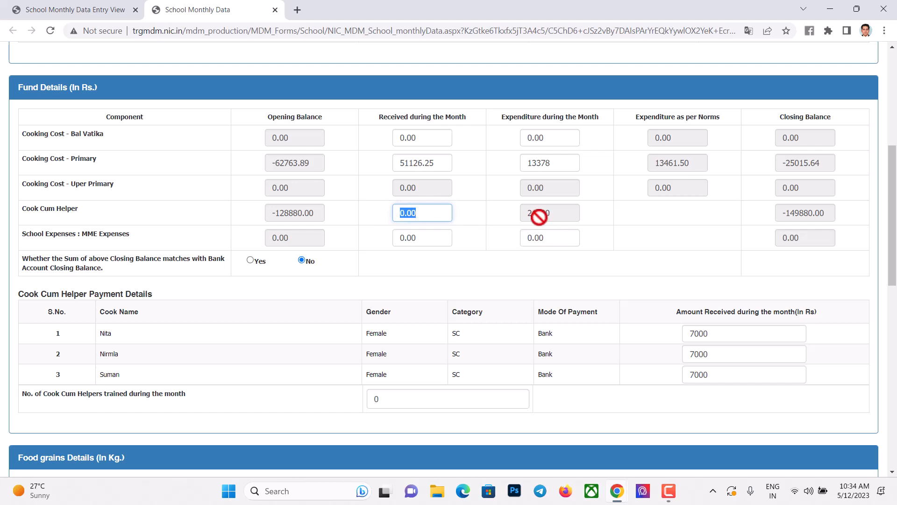
{"action": "scroll", "coordinate": [539, 216], "scroll_direction": "down", "scroll_amount": 1}
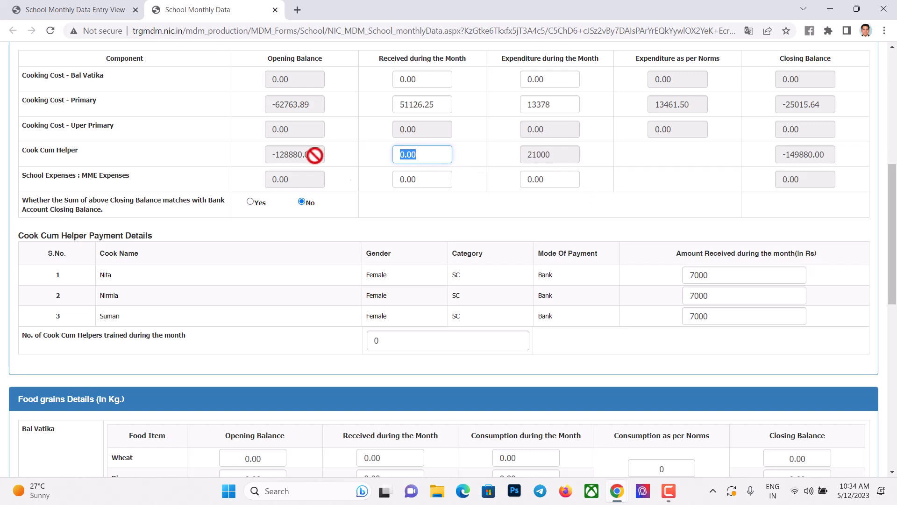
{"action": "left_click", "coordinate": [218, 152]}
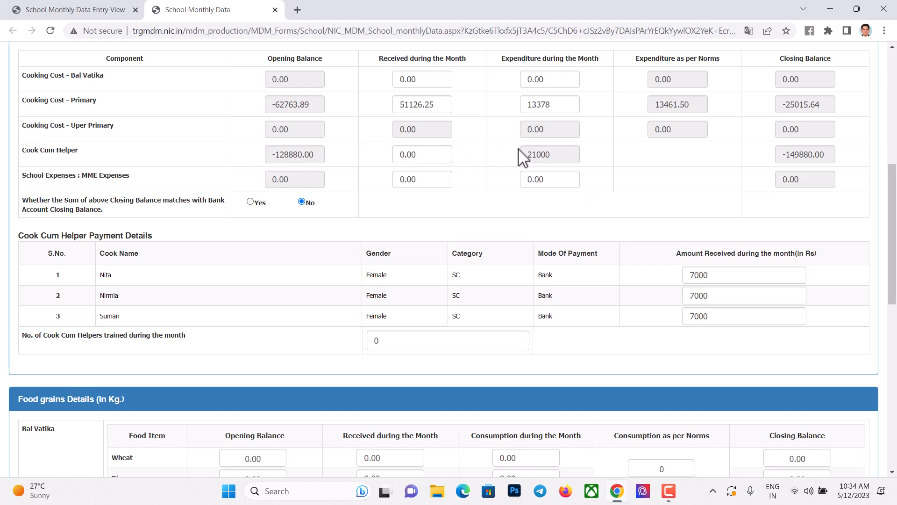
{"action": "left_click", "coordinate": [719, 276]}
{"action": "left_click_drag", "start_coordinate": [719, 277], "coordinate": [666, 281]}
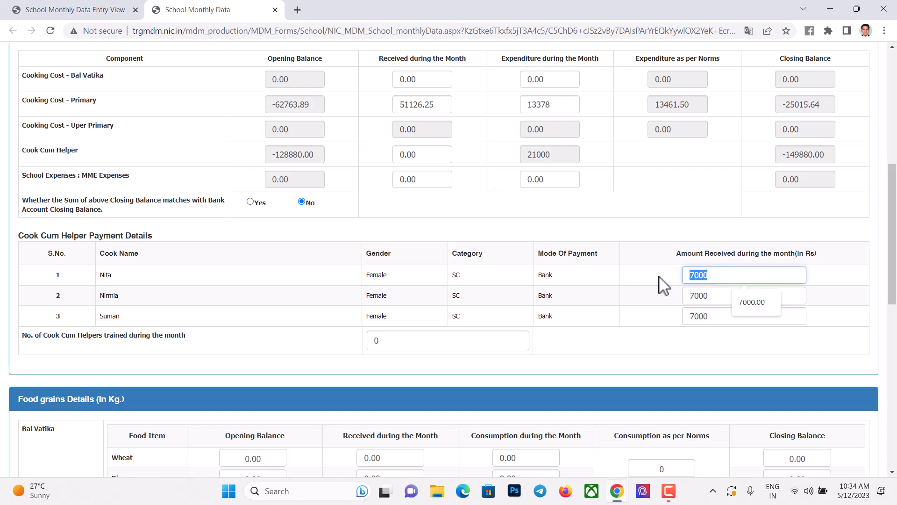
{"action": "type", "text": "0"}
{"action": "key", "text": "Tab"}
{"action": "type", "text": "0"}
{"action": "key", "text": "Tab"}
{"action": "type", "text": "0"}
{"action": "left_click", "coordinate": [696, 230]}
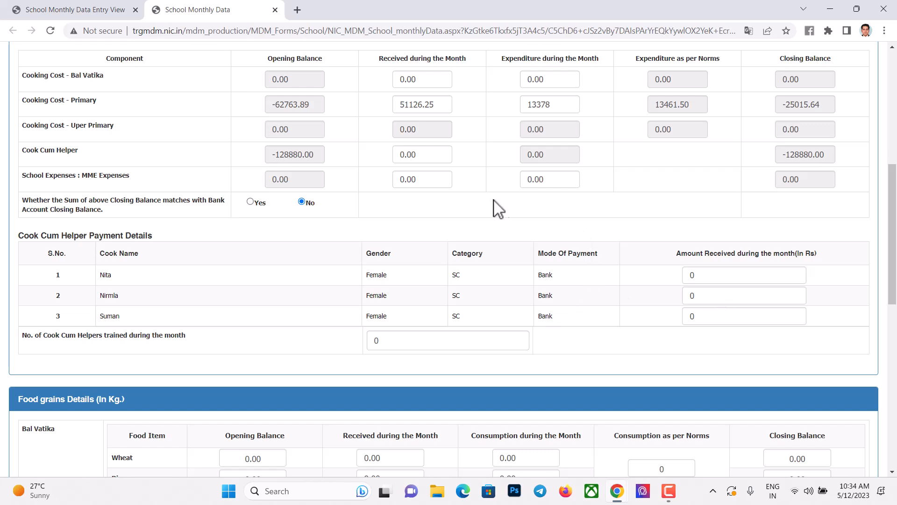
{"action": "left_click", "coordinate": [419, 155]}
{"action": "left_click_drag", "start_coordinate": [553, 154], "coordinate": [528, 156]}
{"action": "left_click", "coordinate": [459, 204]}
{"action": "left_click", "coordinate": [250, 202]}
{"action": "scroll", "coordinate": [308, 211], "scroll_direction": "down", "scroll_amount": 4}
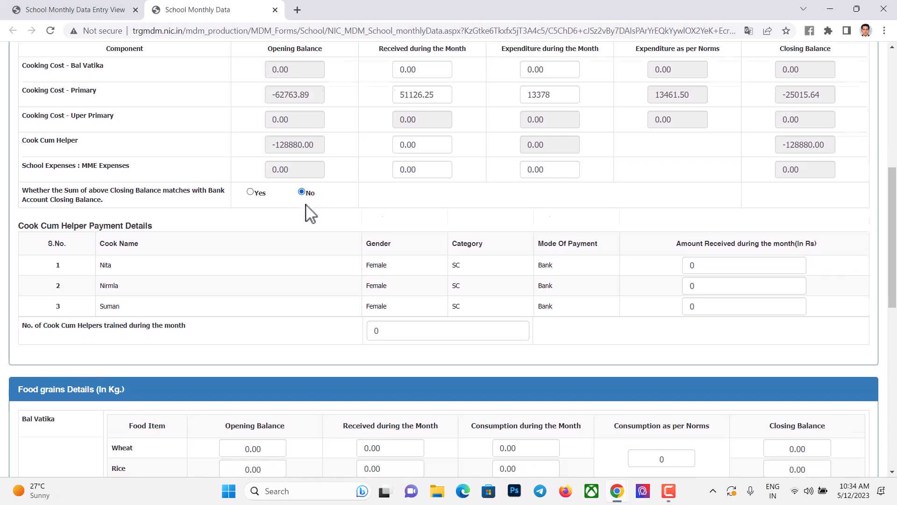
In Food grains Details, set Primary Wheat to 0 received and 88.100 consumption during the month.
{"action": "scroll", "coordinate": [304, 210], "scroll_direction": "up", "scroll_amount": 1}
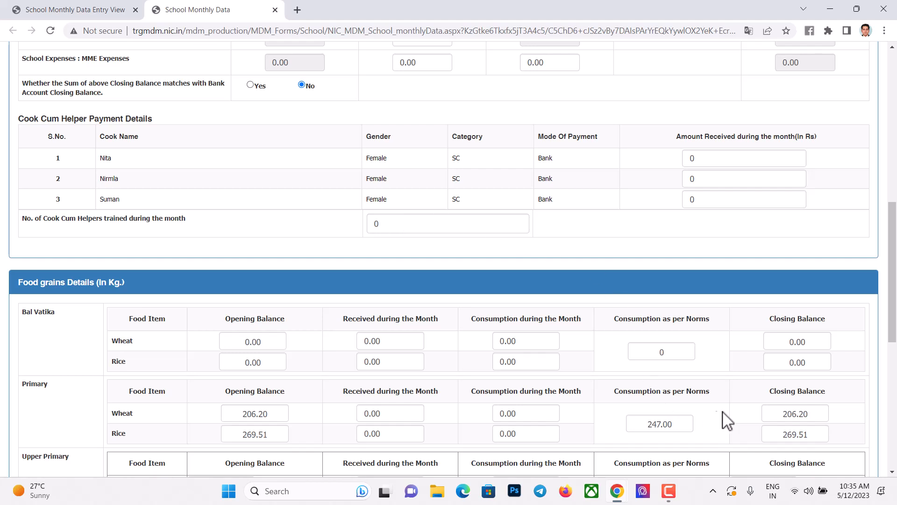
{"action": "scroll", "coordinate": [722, 421], "scroll_direction": "down", "scroll_amount": 3}
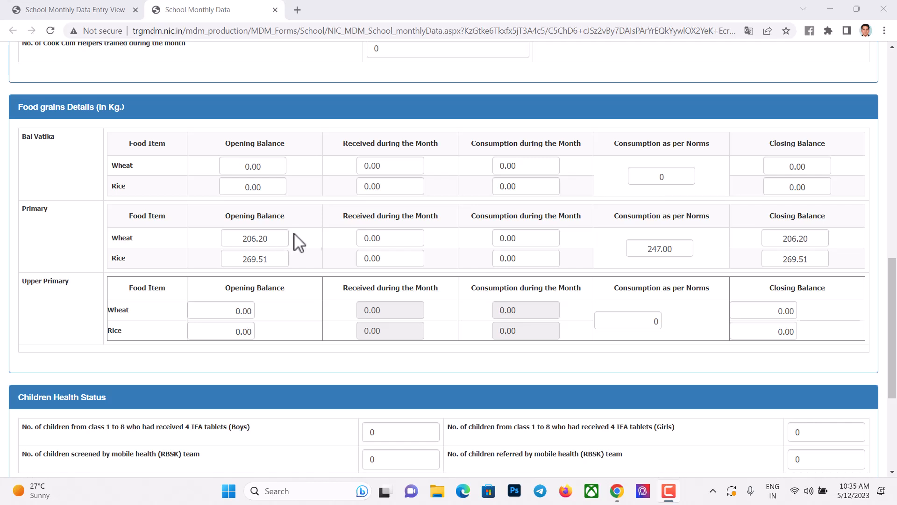
{"action": "double_click", "coordinate": [365, 240]}
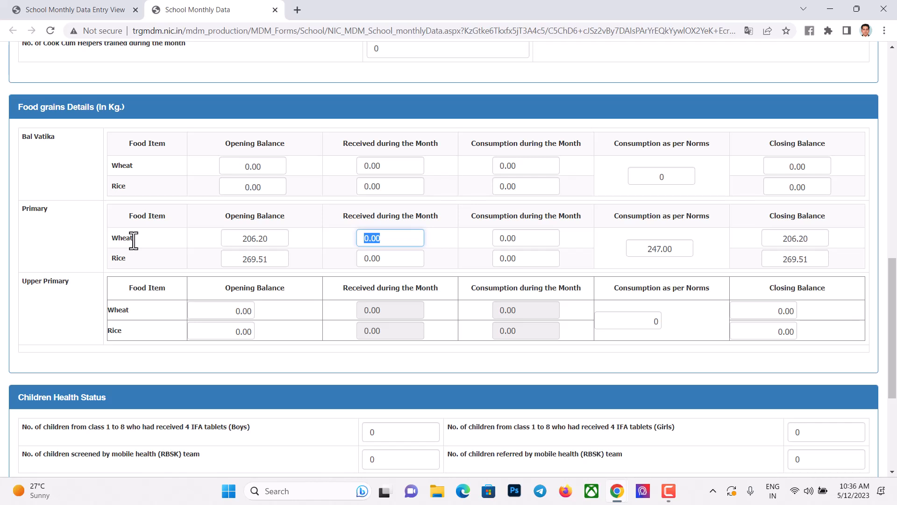
{"action": "type", "text": "0"}
{"action": "key", "text": "Tab"}
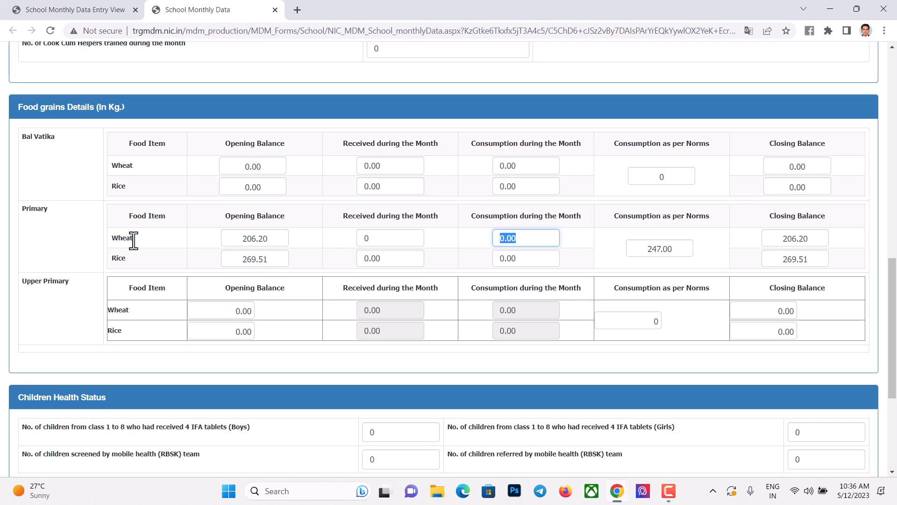
{"action": "type", "text": "88"}
{"action": "left_click", "coordinate": [607, 245]}
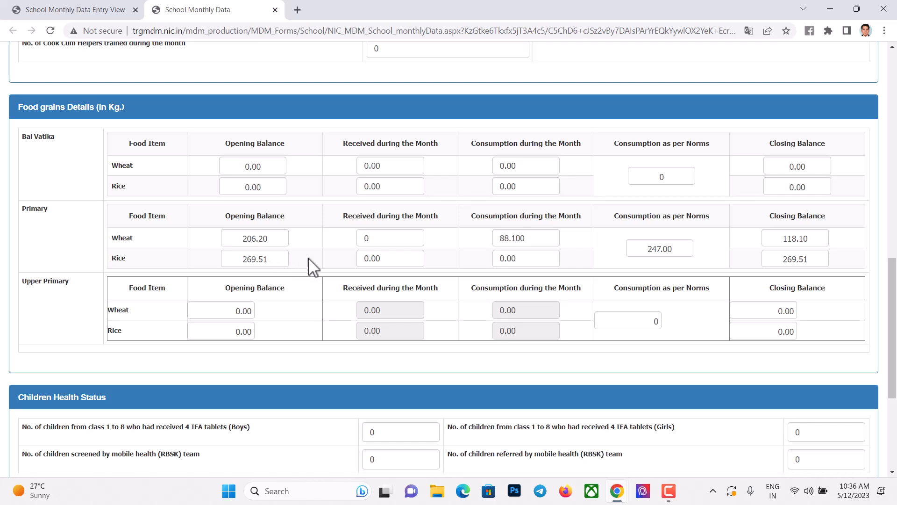
Set Primary Rice to 0 received and 158.900 consumption during the month.
{"action": "left_click", "coordinate": [394, 258]}
{"action": "type", "text": "0"}
{"action": "key", "text": "Tab"}
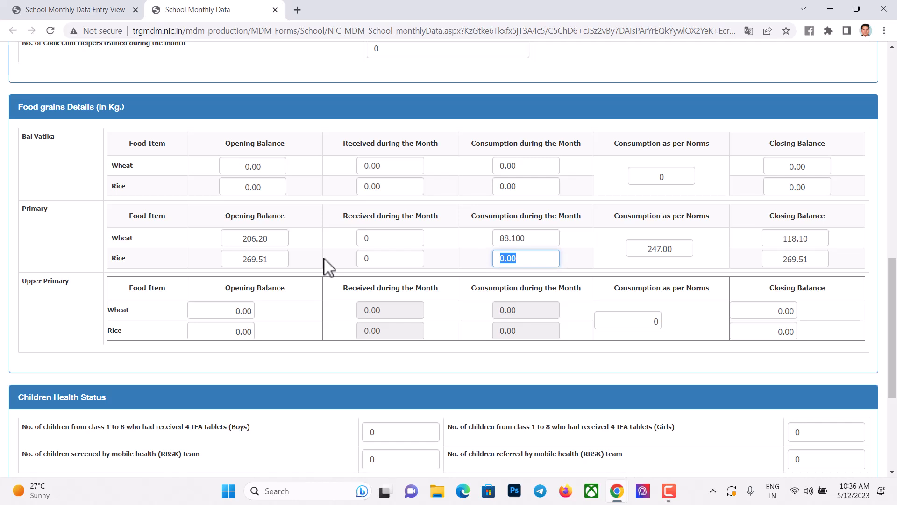
{"action": "type", "text": "158.90"}
{"action": "key", "text": "Tab"}
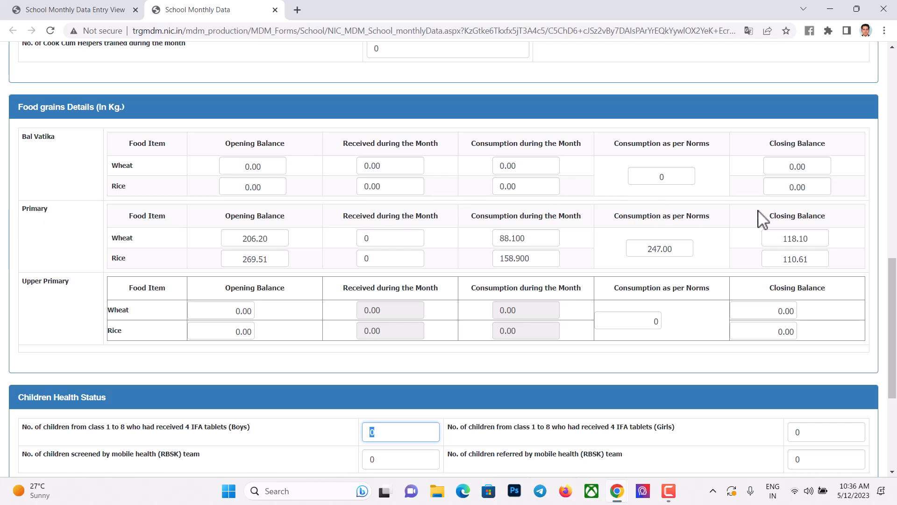
Check the IFA tablet and RBSK screening fields under Children Health Status.
{"action": "scroll", "coordinate": [490, 271], "scroll_direction": "down", "scroll_amount": 2}
{"action": "scroll", "coordinate": [486, 271], "scroll_direction": "down", "scroll_amount": 2}
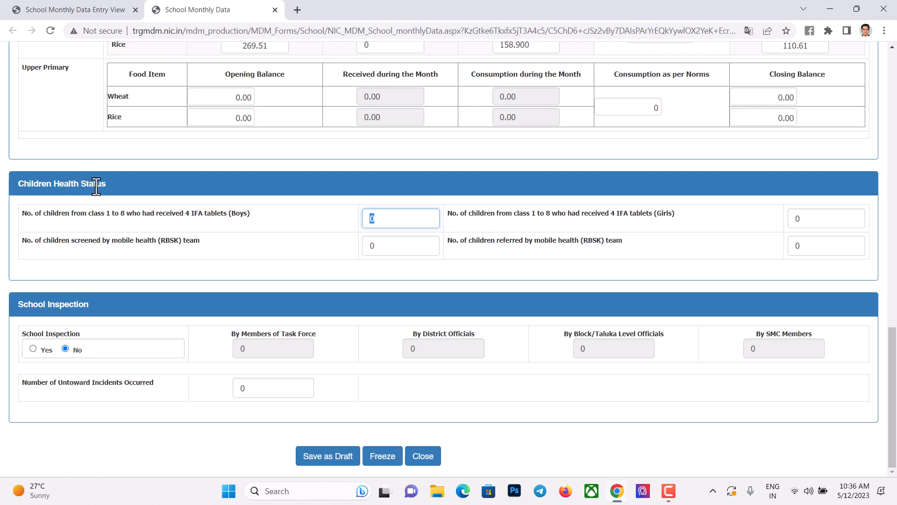
{"action": "left_click", "coordinate": [202, 227]}
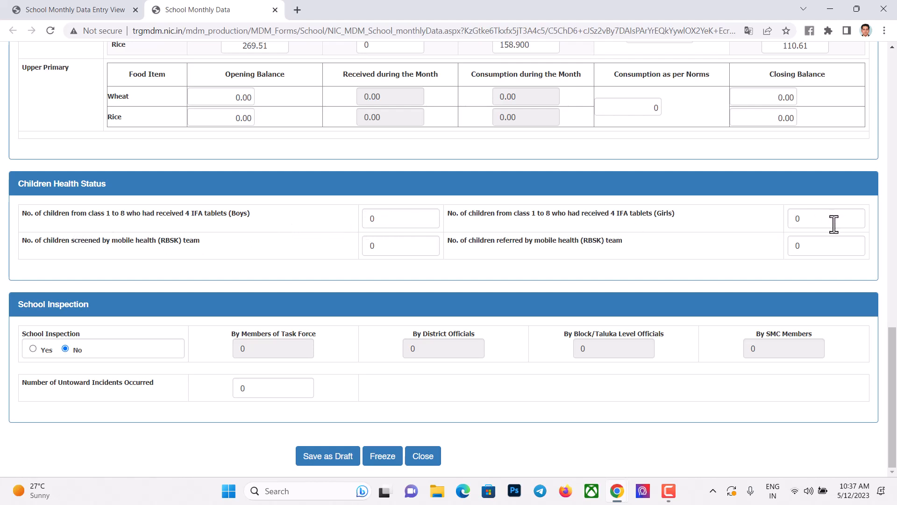
{"action": "left_click_drag", "start_coordinate": [393, 217], "coordinate": [354, 220]}
{"action": "left_click_drag", "start_coordinate": [847, 226], "coordinate": [799, 225]}
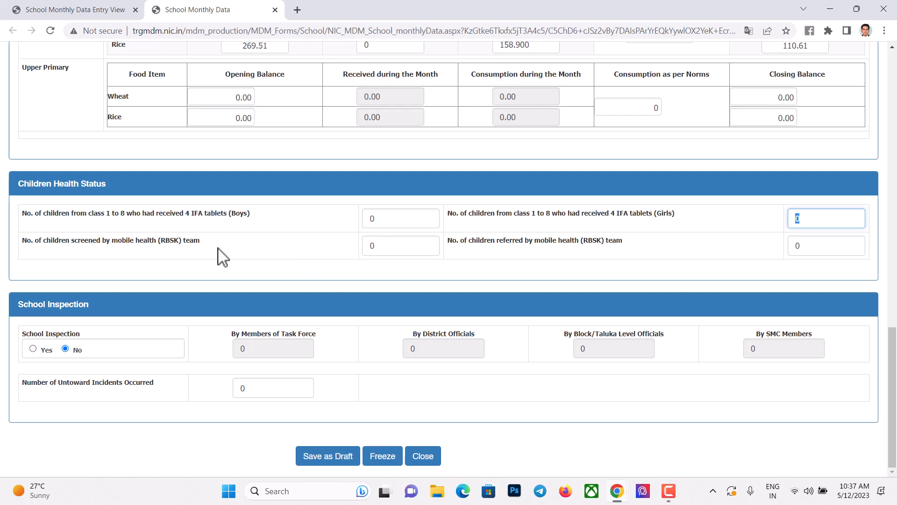
{"action": "left_click", "coordinate": [475, 206]}
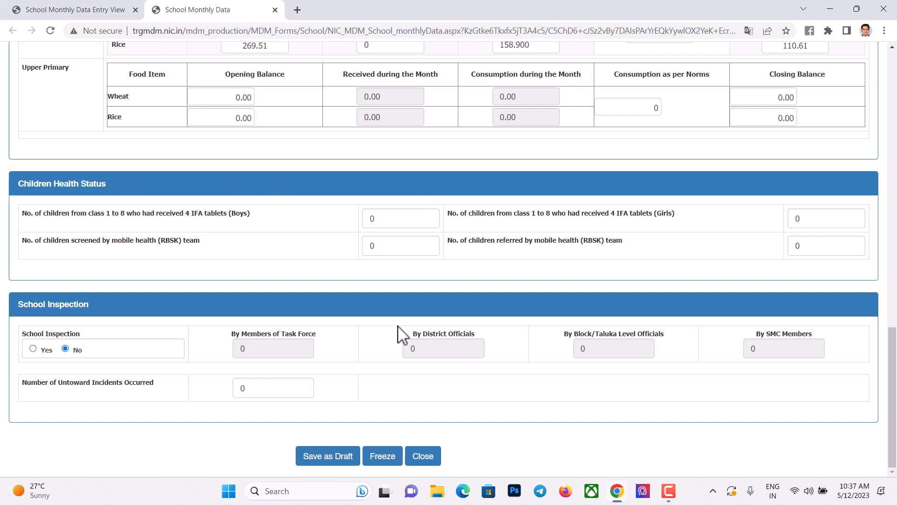
Mark School Inspection as Yes and enter 4 inspections by SMC members.
{"action": "left_click", "coordinate": [33, 349]}
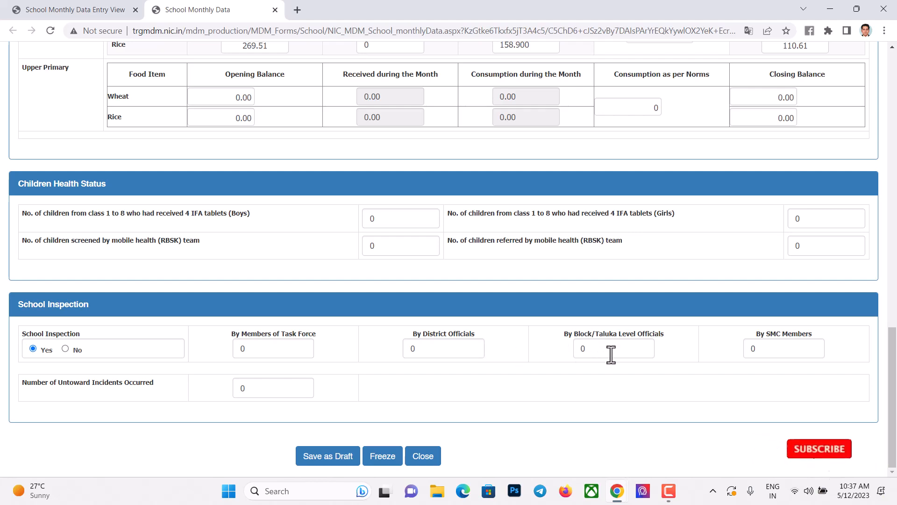
{"action": "left_click", "coordinate": [772, 348]}
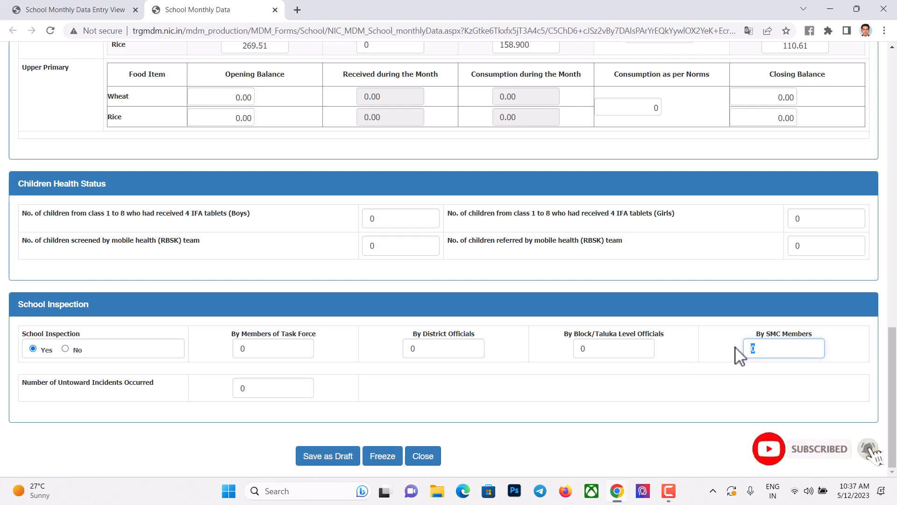
{"action": "type", "text": "4"}
{"action": "left_click", "coordinate": [854, 356]}
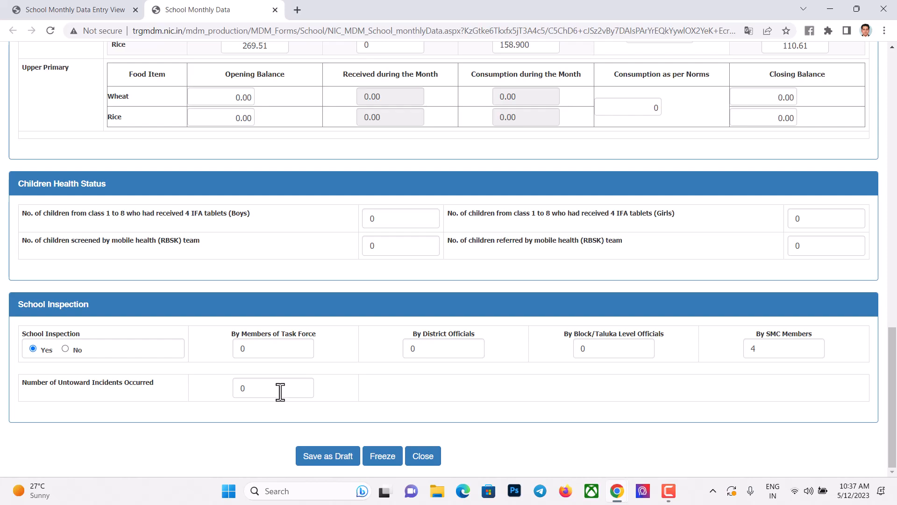
Review the filled-in form from Meals Availed Status through School Inspection.
{"action": "scroll", "coordinate": [409, 280], "scroll_direction": "up", "scroll_amount": 9}
{"action": "scroll", "coordinate": [409, 281], "scroll_direction": "up", "scroll_amount": 8}
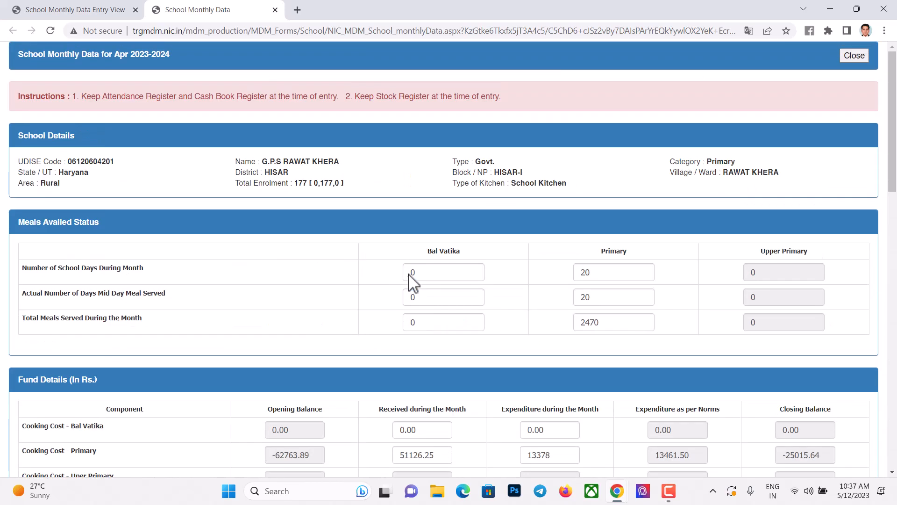
{"action": "scroll", "coordinate": [410, 280], "scroll_direction": "down", "scroll_amount": 11}
{"action": "scroll", "coordinate": [410, 275], "scroll_direction": "down", "scroll_amount": 6}
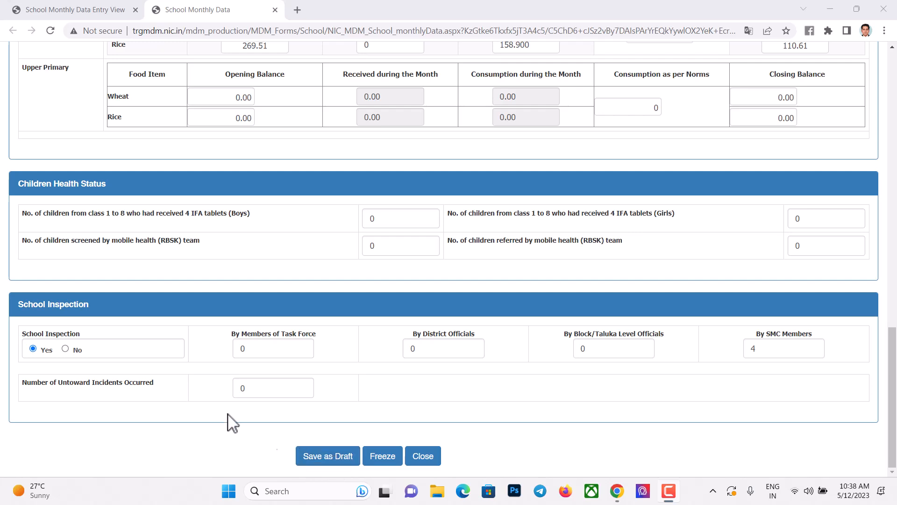
{"action": "scroll", "coordinate": [240, 333], "scroll_direction": "up", "scroll_amount": 12}
{"action": "scroll", "coordinate": [240, 333], "scroll_direction": "up", "scroll_amount": 6}
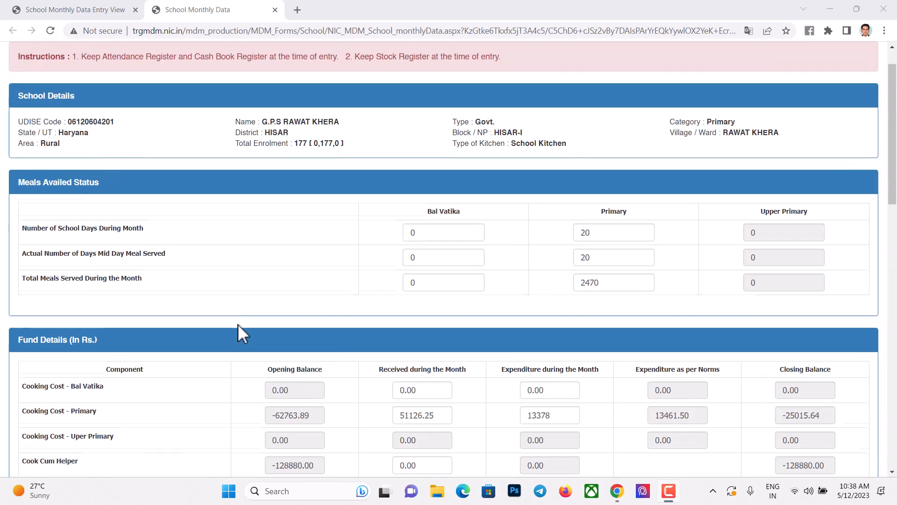
{"action": "scroll", "coordinate": [239, 330], "scroll_direction": "down", "scroll_amount": 16}
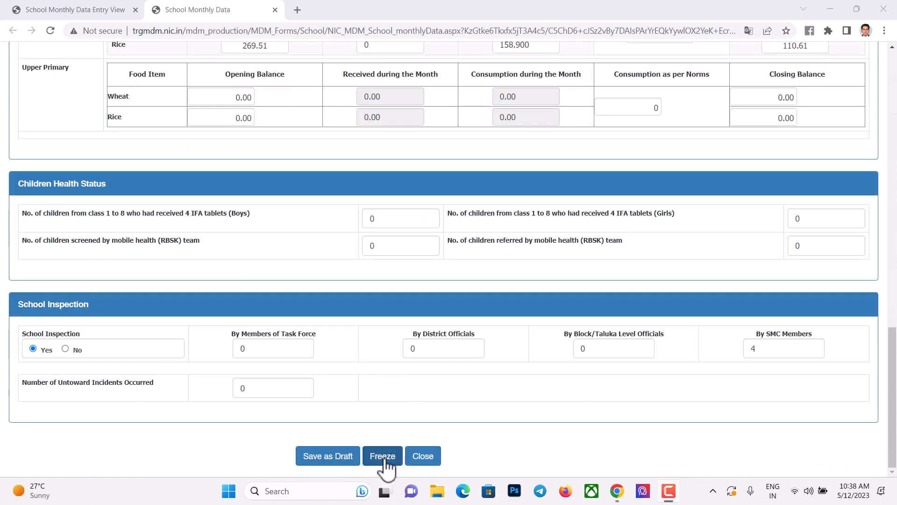
Freeze the April monthly data form, acknowledge the message and rerun the school search to refresh the entry status.
{"action": "left_click", "coordinate": [386, 460]}
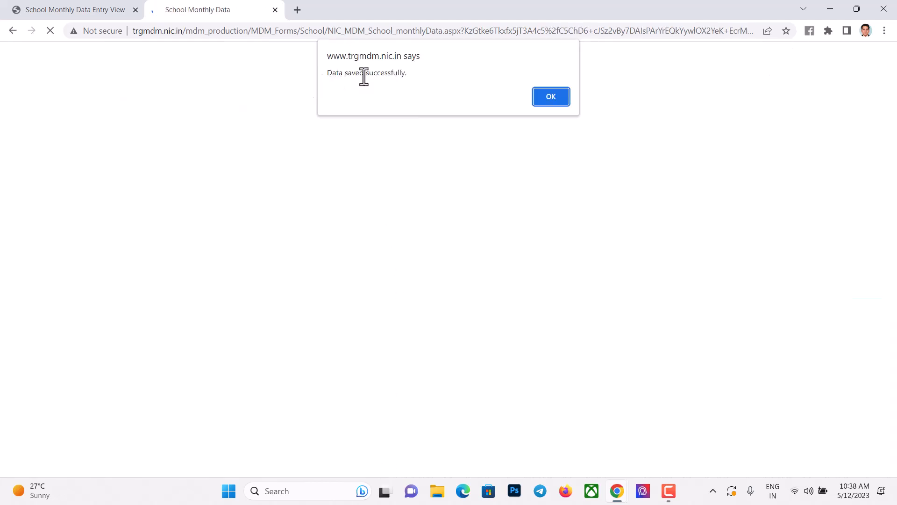
{"action": "left_click", "coordinate": [552, 97]}
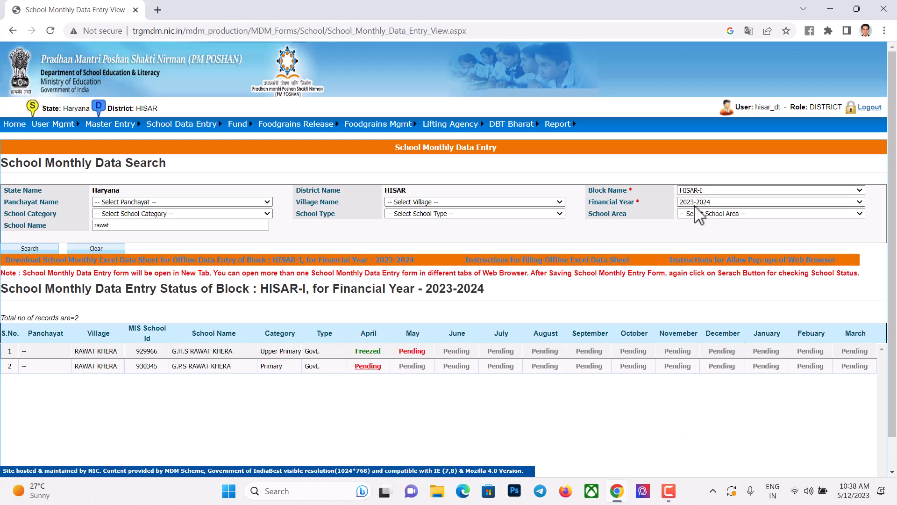
{"action": "left_click", "coordinate": [29, 249]}
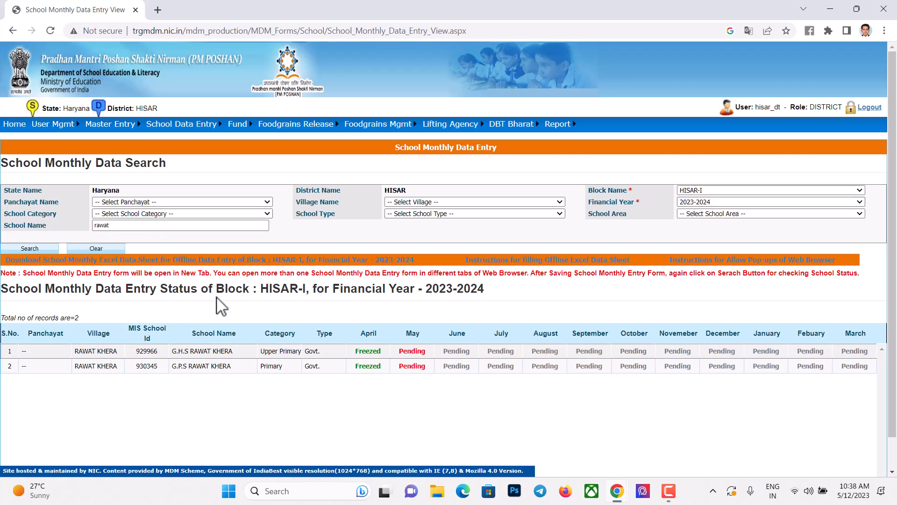